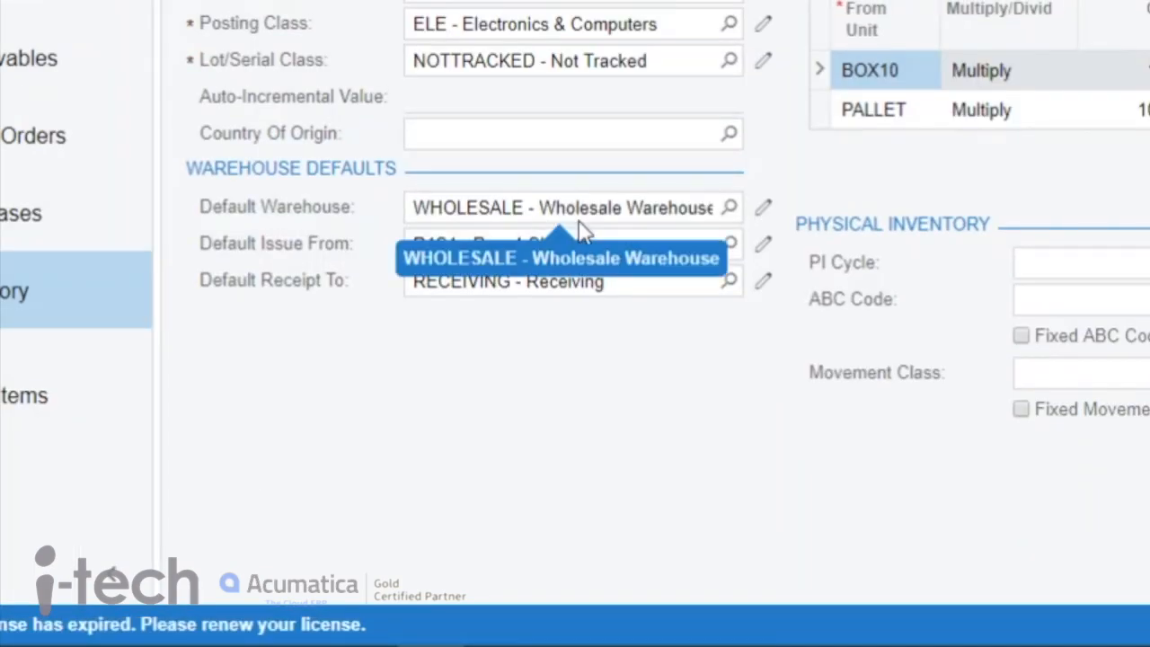
Set the Acer laptop stock item's default warehouse to RETAIL.
left_click(581, 208)
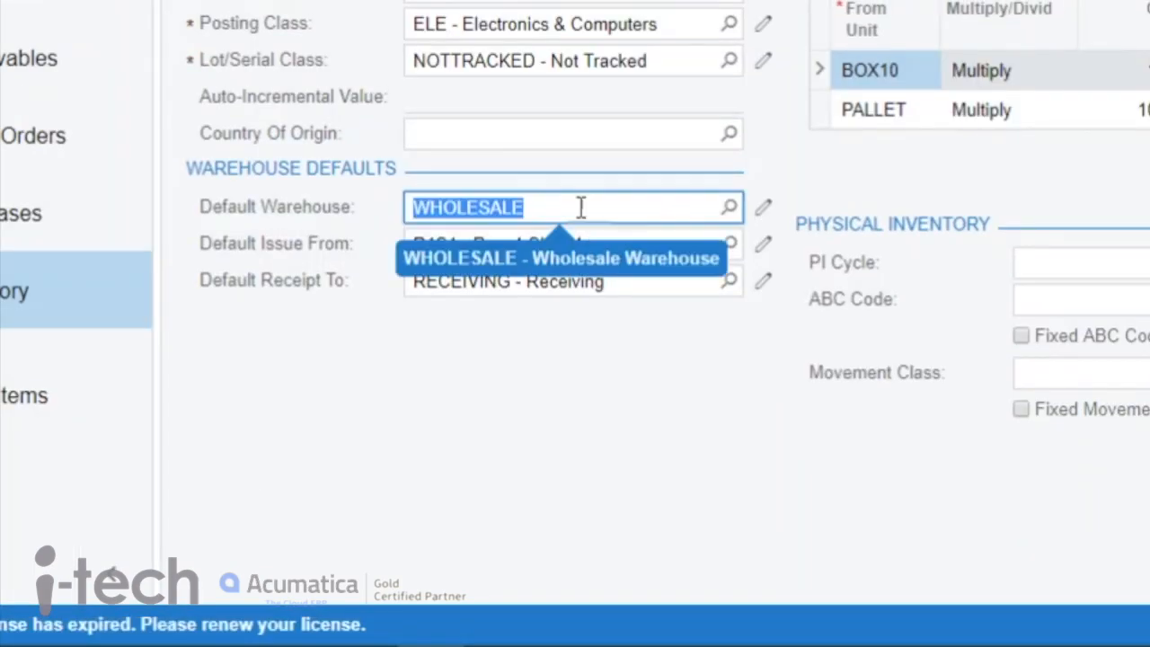
type("retail")
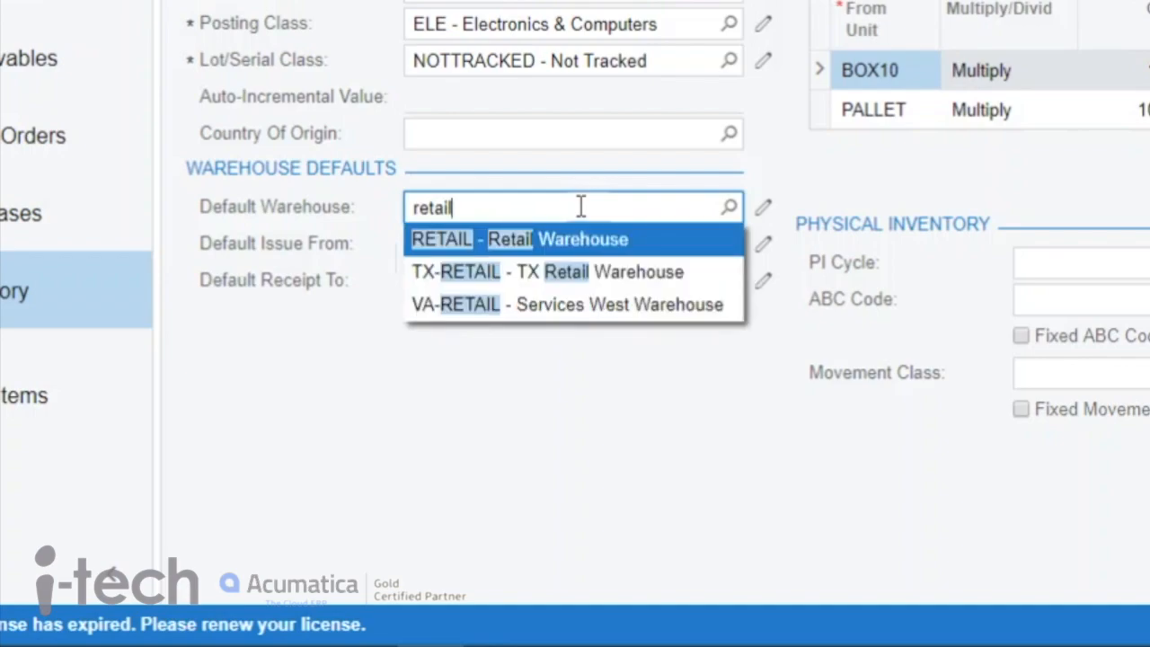
key("Tab")
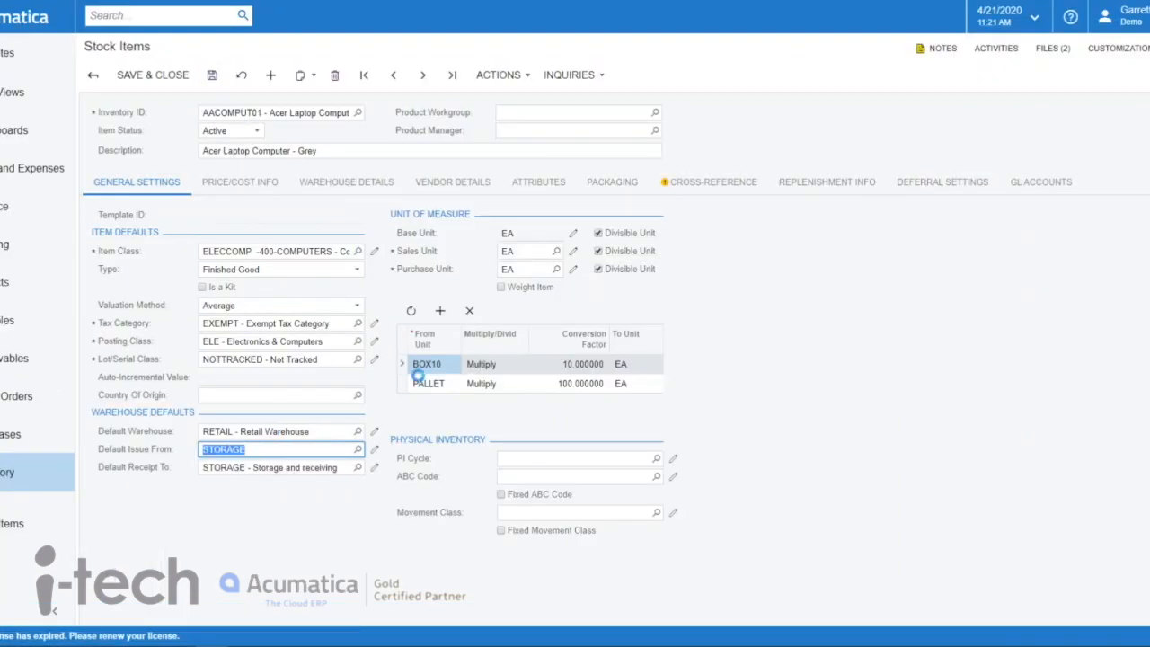
Set the stock item's default warehouse back to WHOLESALE, then save and close the item.
left_click(289, 429)
type("whole")
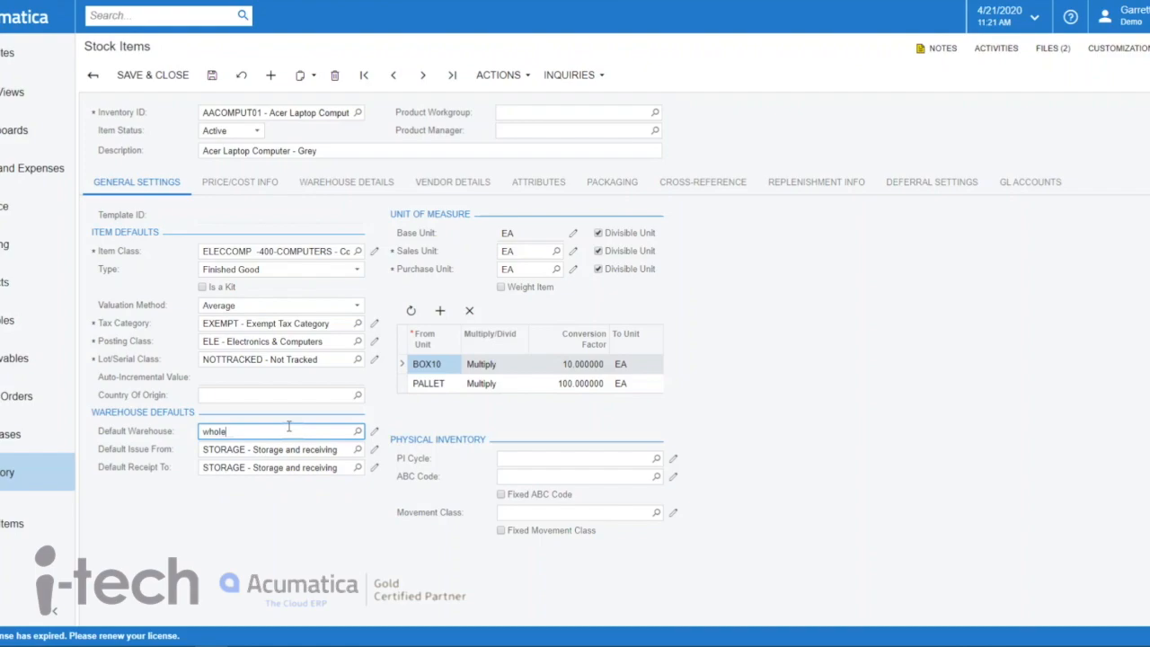
key("Down")
key("Down")
key("Tab")
left_click(149, 75)
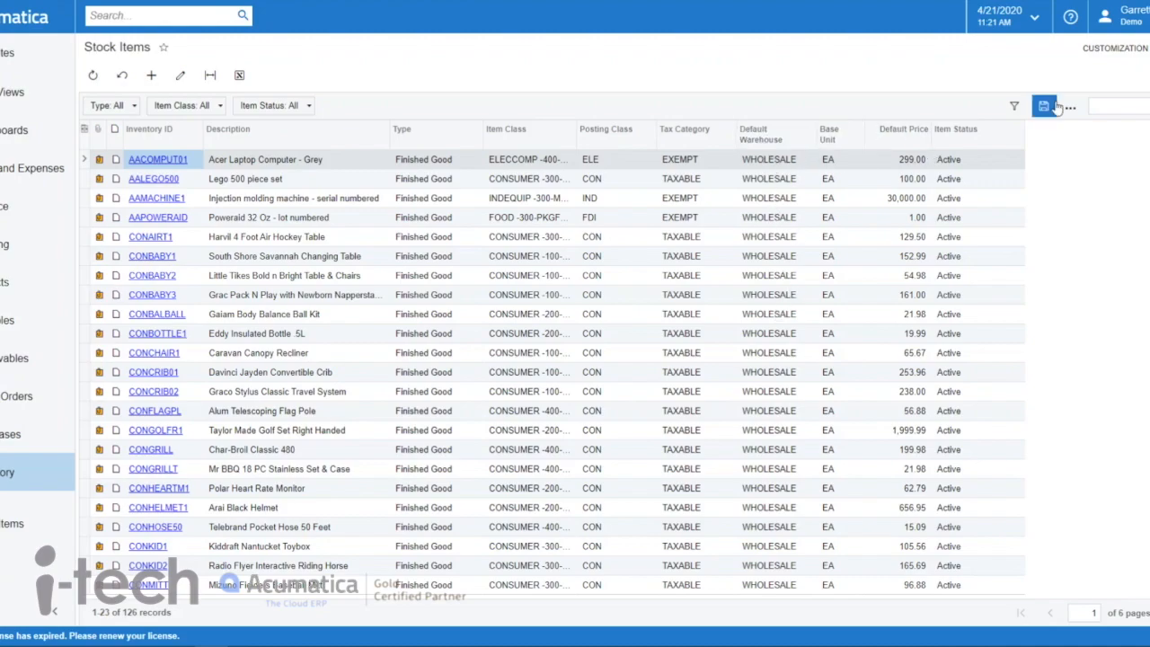
Open the generic inquiry behind the Stock Items list and enable mass record update in its entry point settings.
left_click(1102, 59)
left_click(1114, 74)
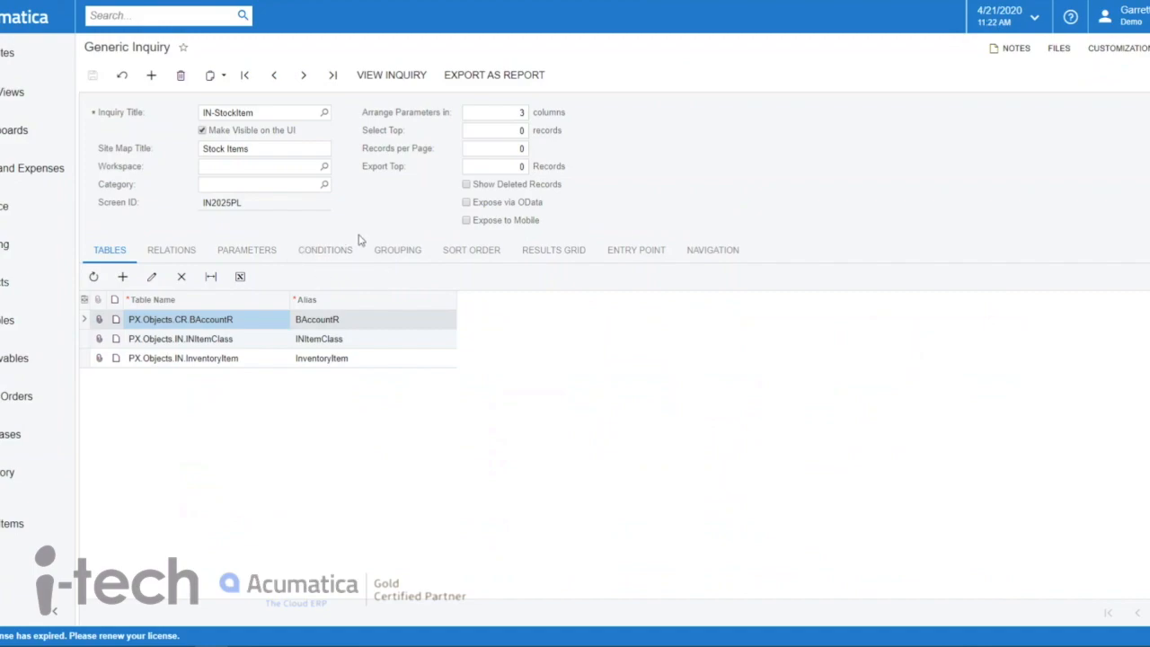
left_click(626, 258)
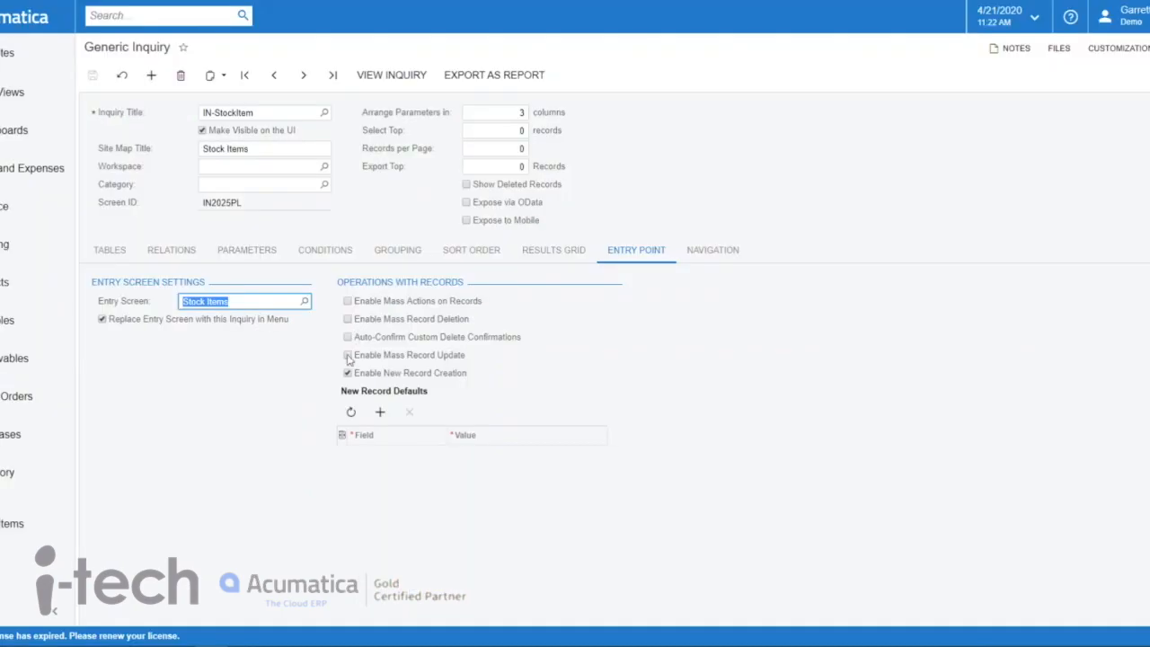
left_click(347, 355)
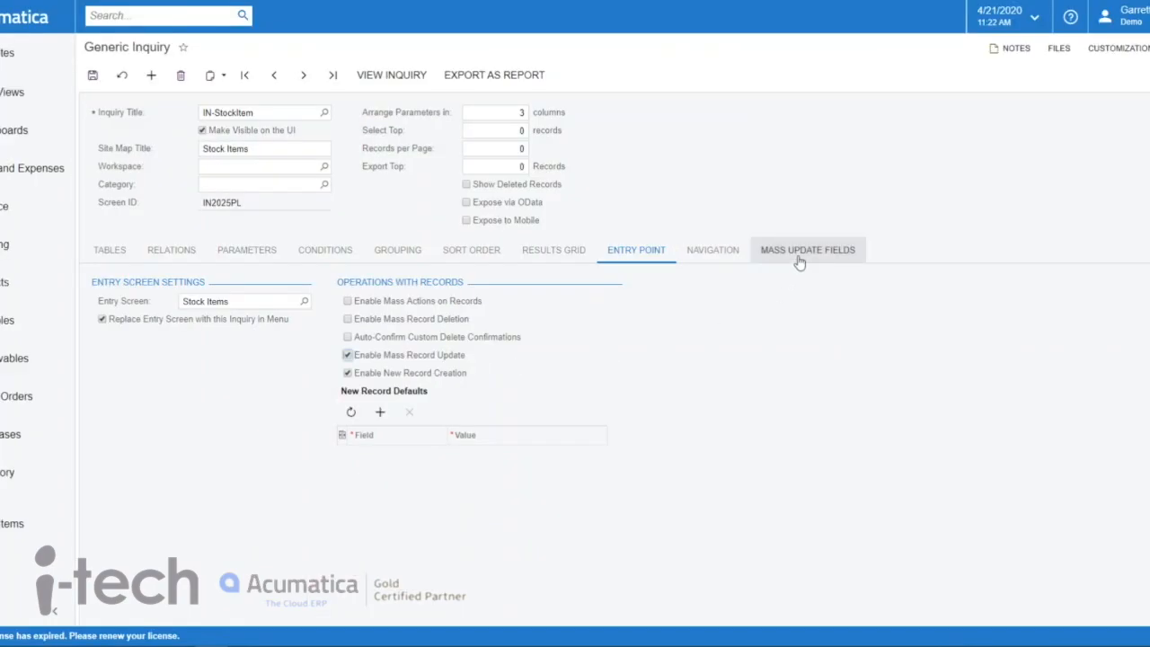
Add Default Warehouse to the IN-StockItem inquiry's mass update fields and save the inquiry.
left_click(800, 251)
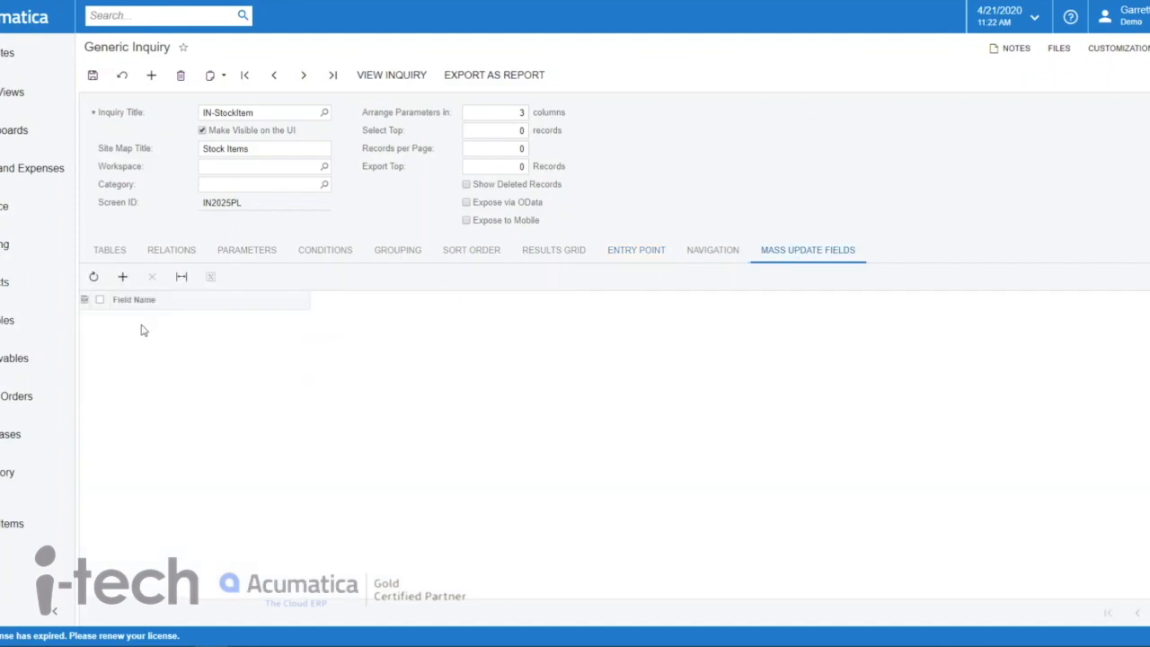
left_click(123, 277)
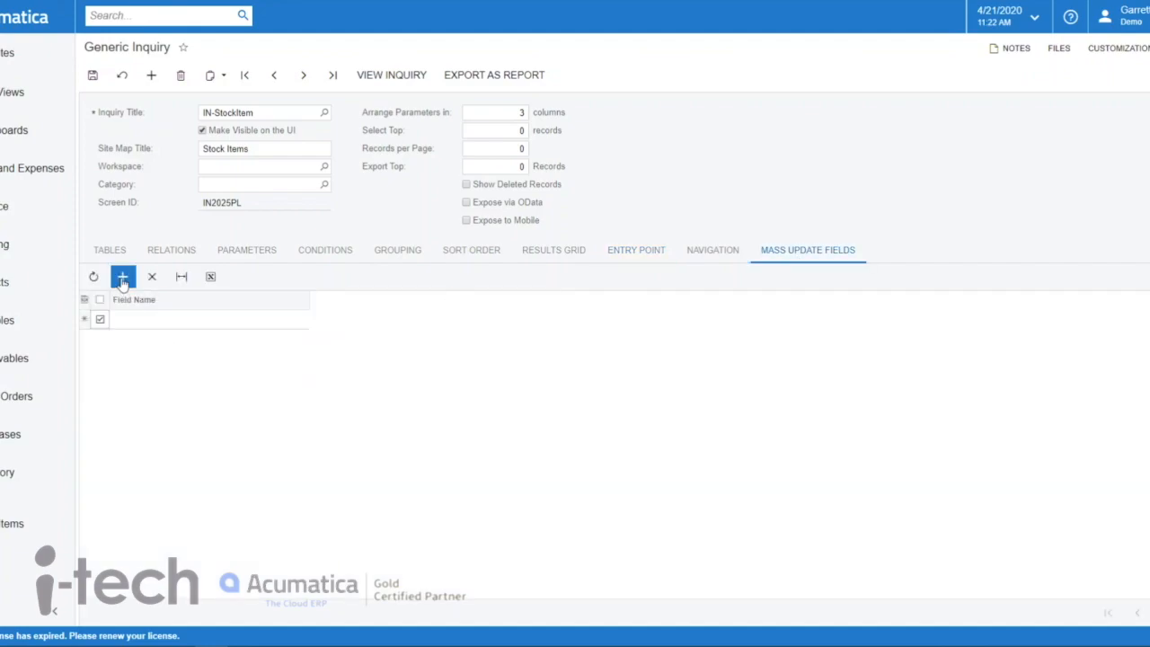
left_click(158, 325)
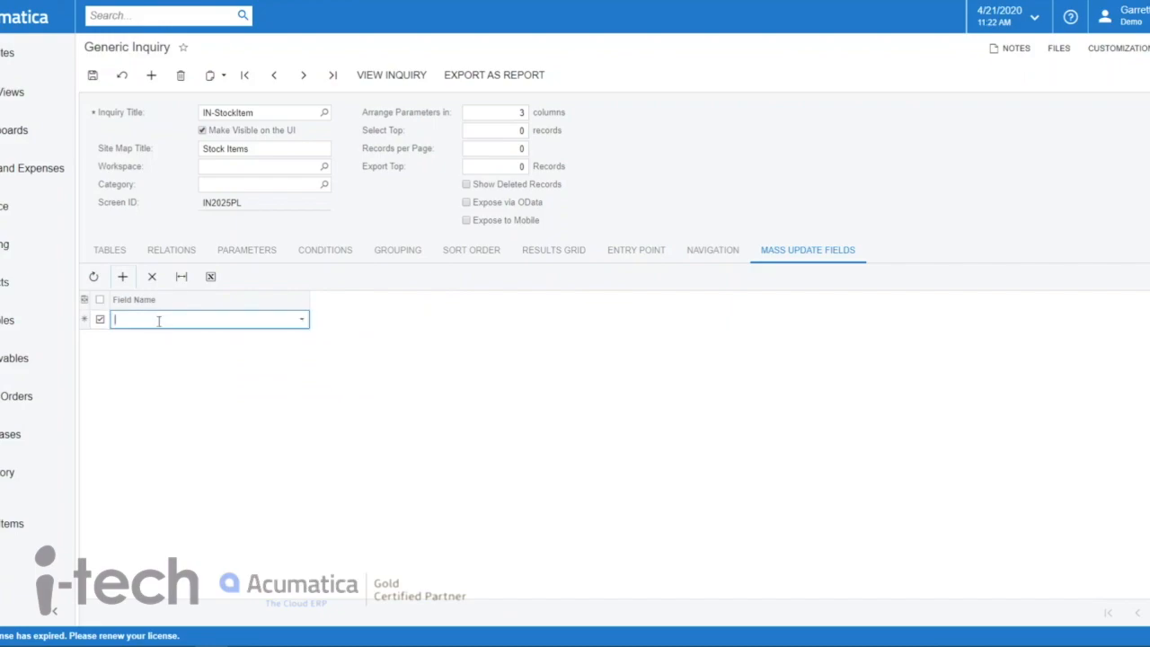
left_click(302, 322)
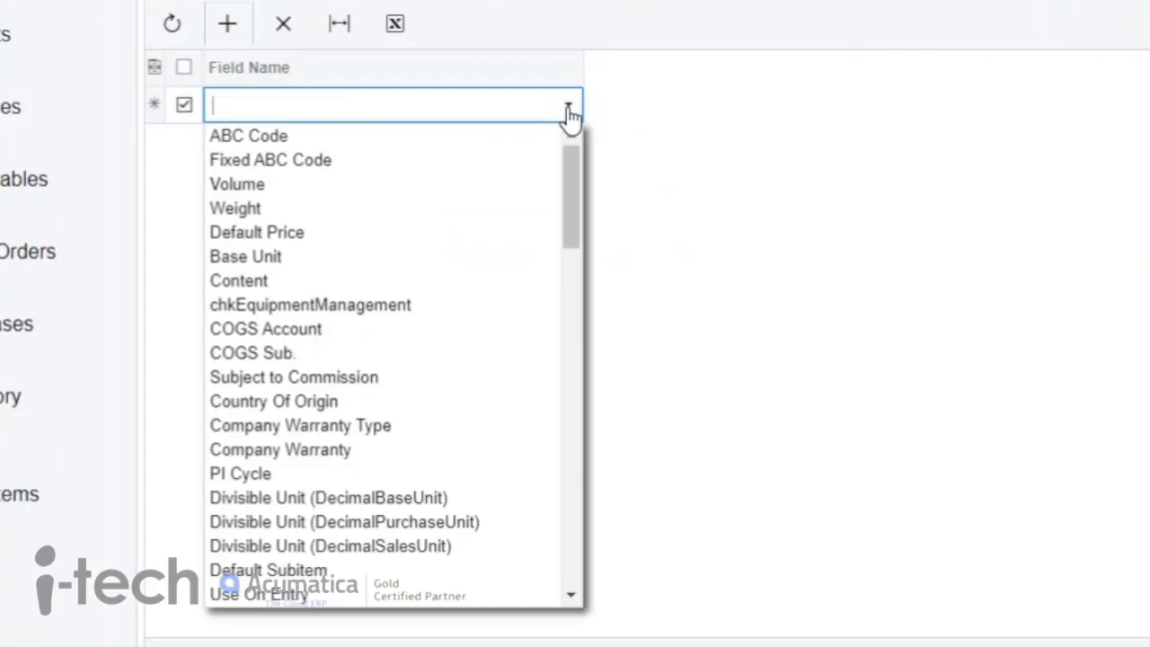
left_click_drag(575, 164, 572, 141)
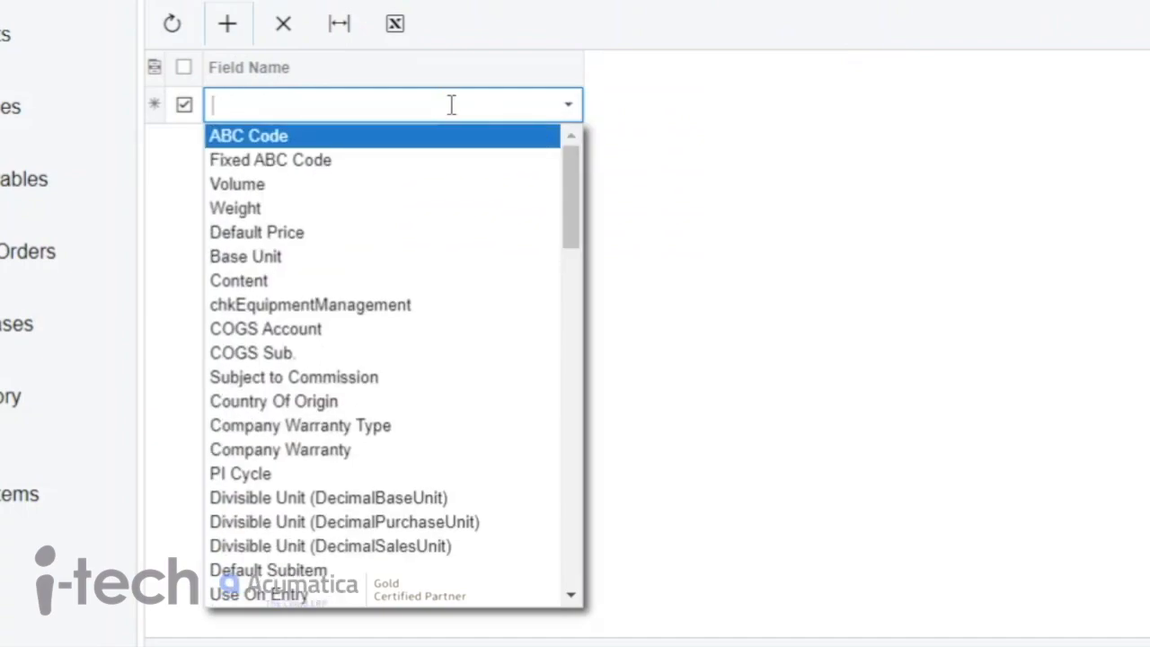
type("warehouse")
left_click(380, 139)
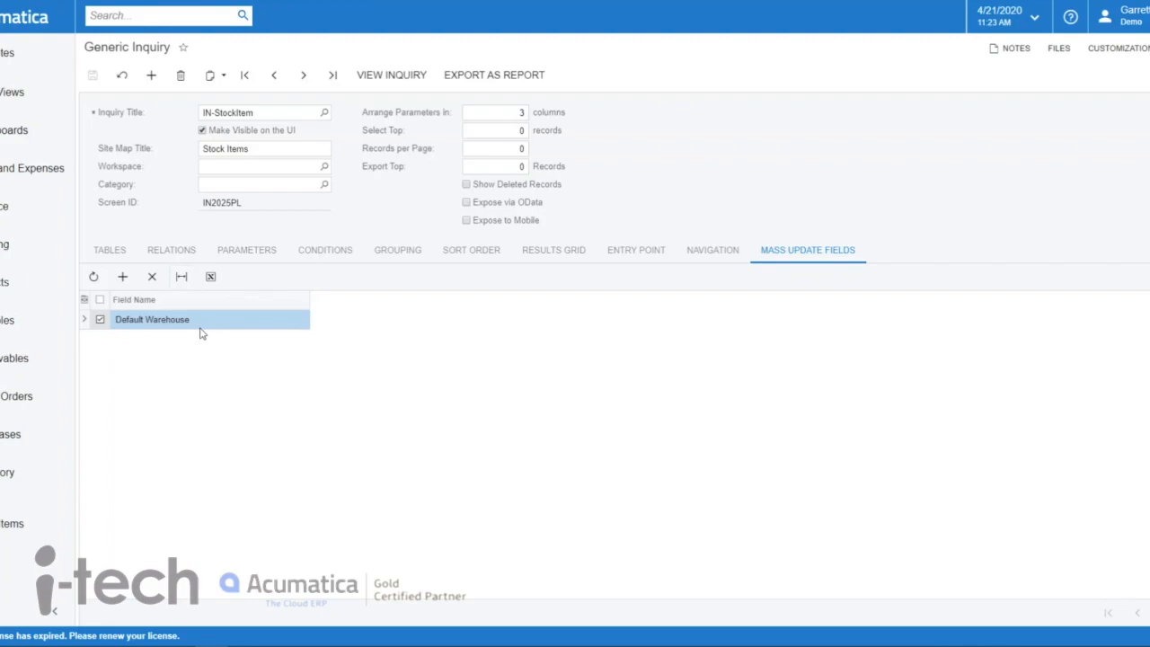
Open the inventory Stock Items list and check which mass update actions it offers.
left_click(29, 471)
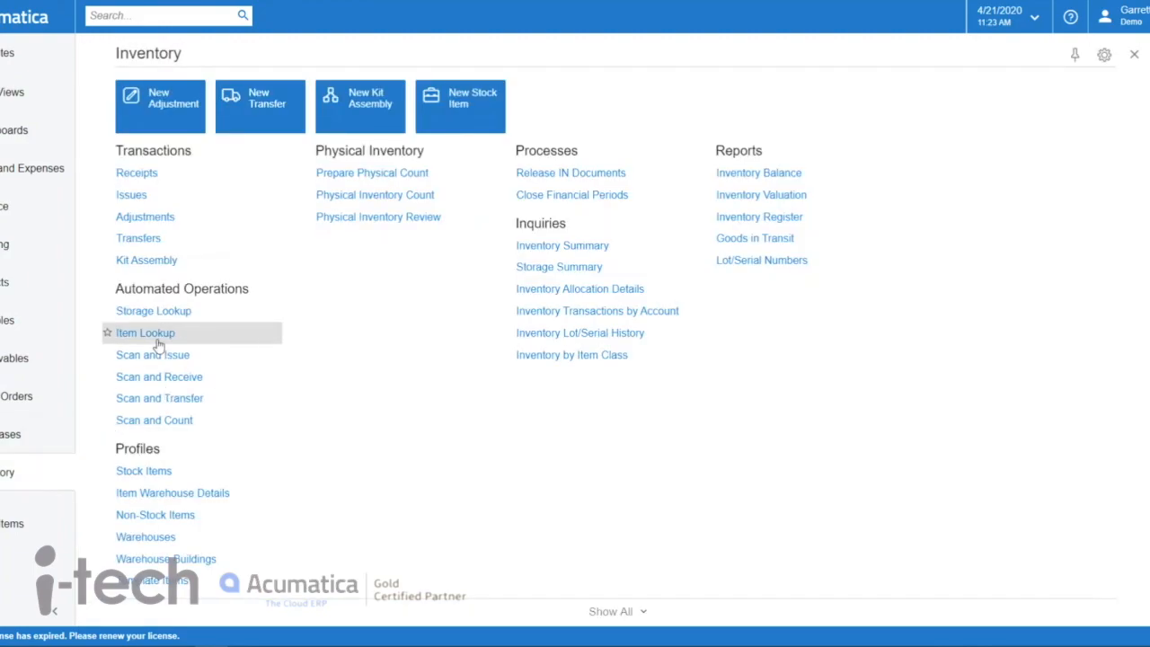
left_click(147, 471)
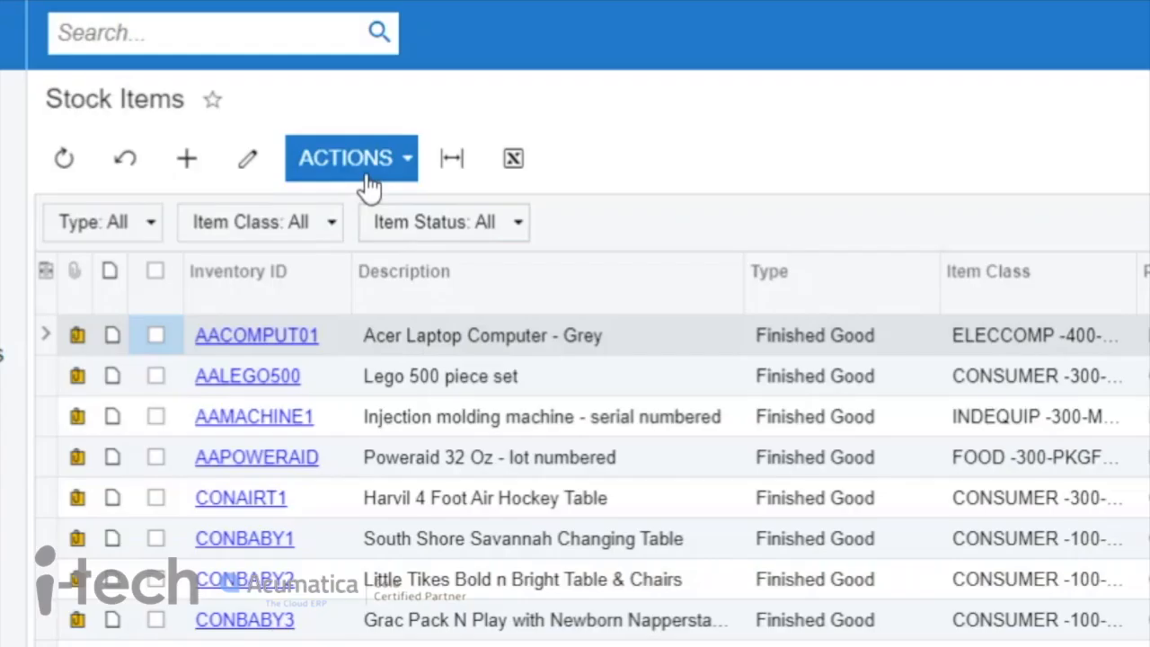
left_click(407, 174)
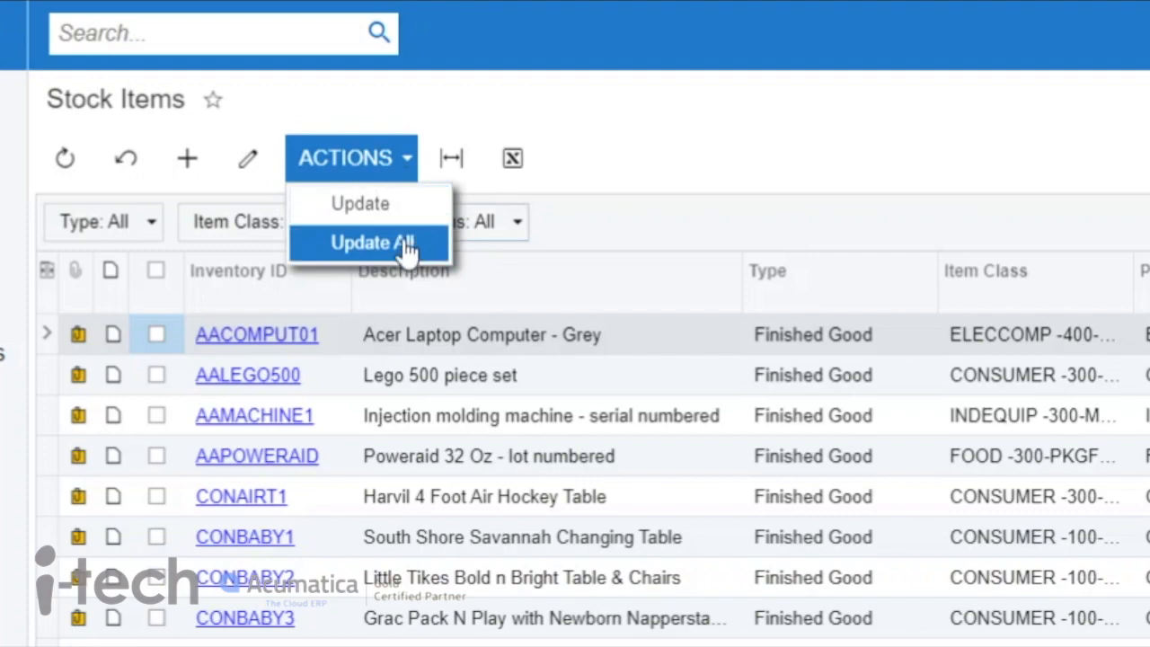
left_click(407, 245)
left_click(676, 109)
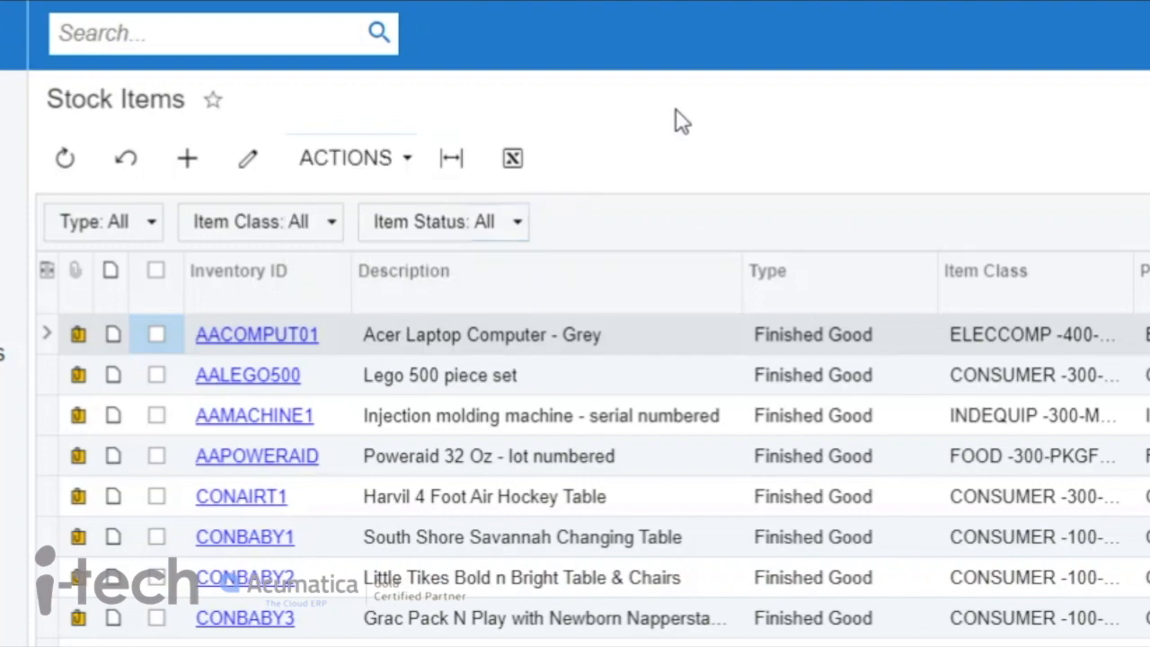
Mark the first ten stock items, AACOMPUT01 through CONBOTTLE1, for updating.
left_click(156, 336)
left_click(156, 376)
left_click(156, 414)
left_click(156, 454)
left_click(156, 496)
left_click(156, 537)
left_click(157, 577)
left_click(156, 618)
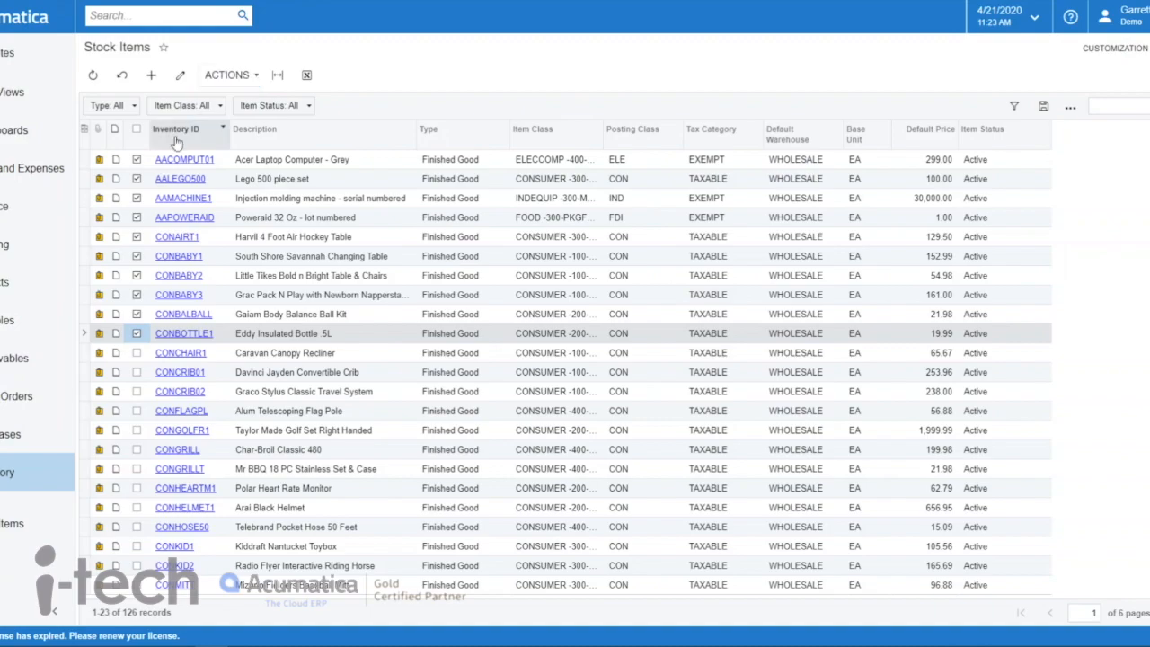
Run Update on the marked stock items with Default Warehouse set to RETAIL.
left_click(232, 76)
left_click(234, 96)
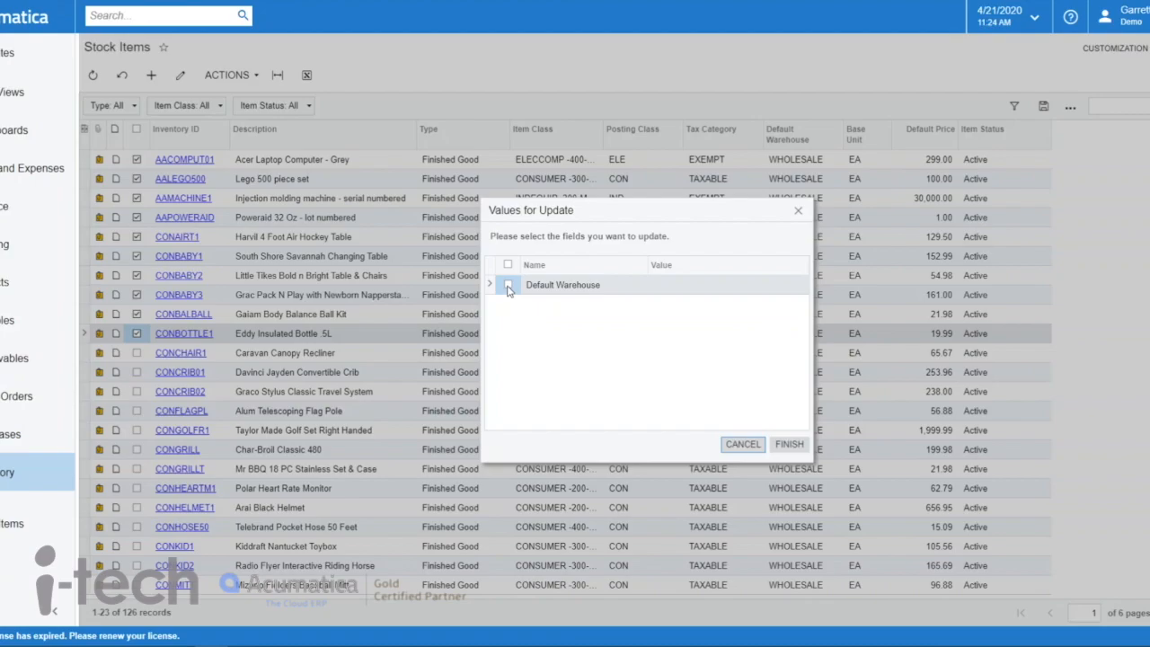
left_click(509, 286)
left_click(721, 286)
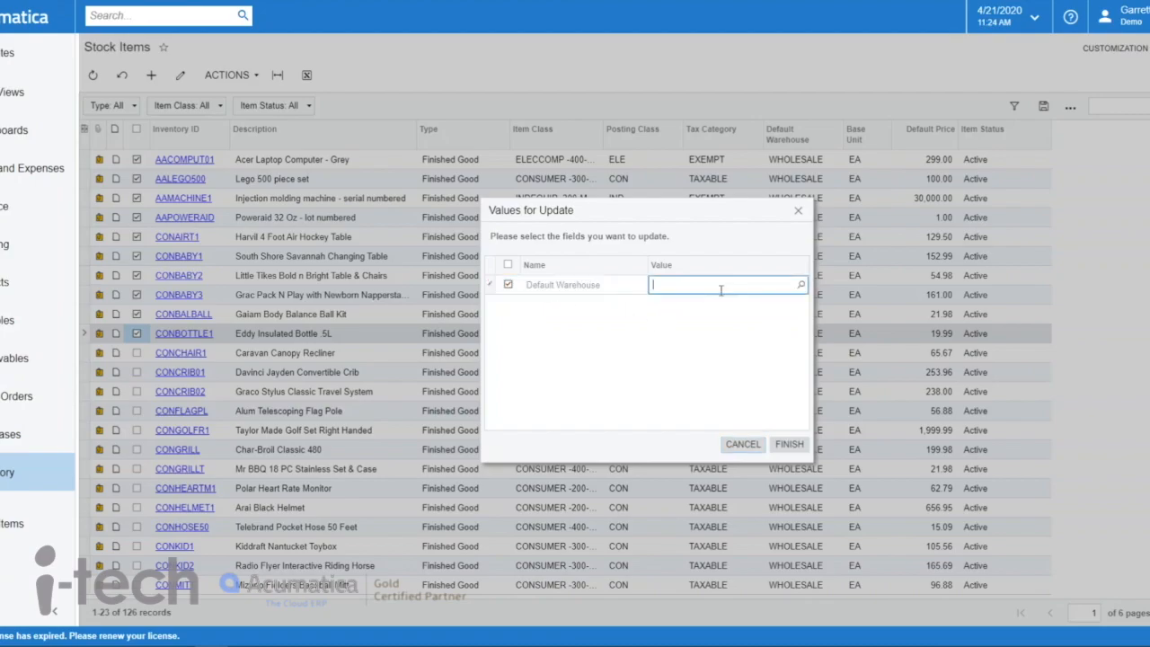
left_click(799, 285)
double_click(719, 378)
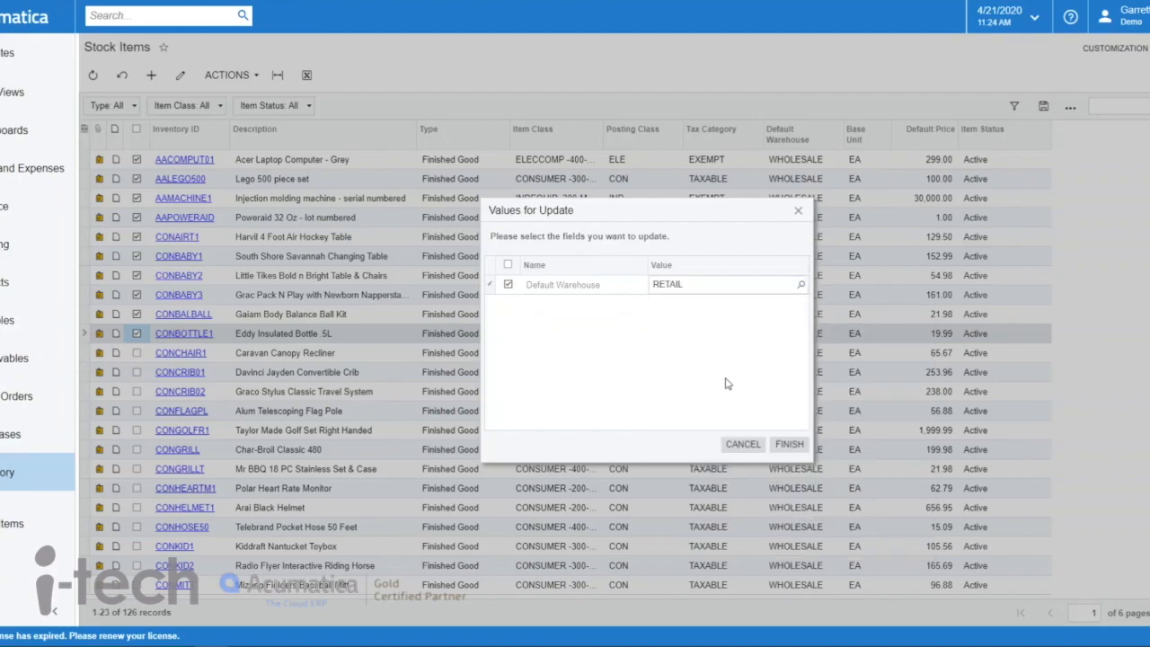
left_click(787, 444)
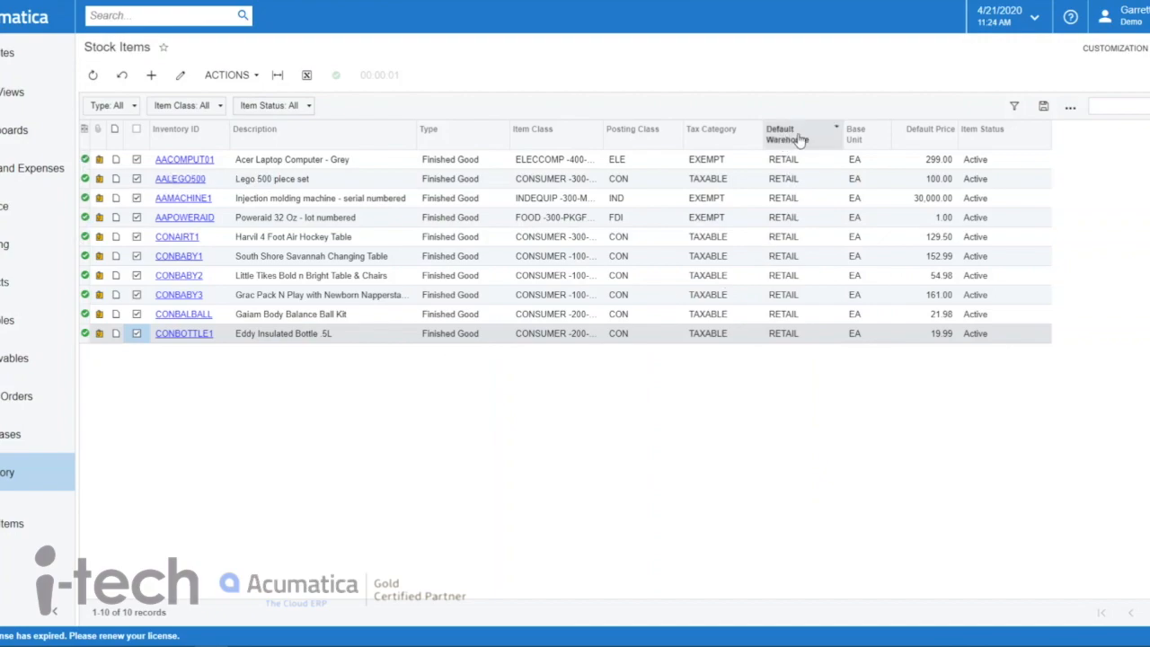
Mark the ten stock items whose default warehouse is RETAIL, AACOMPUT01 through CONBOTTLE1.
left_click(137, 179)
left_click(136, 197)
left_click(137, 217)
left_click(137, 236)
left_click(137, 256)
left_click(136, 274)
left_click(137, 295)
left_click(136, 314)
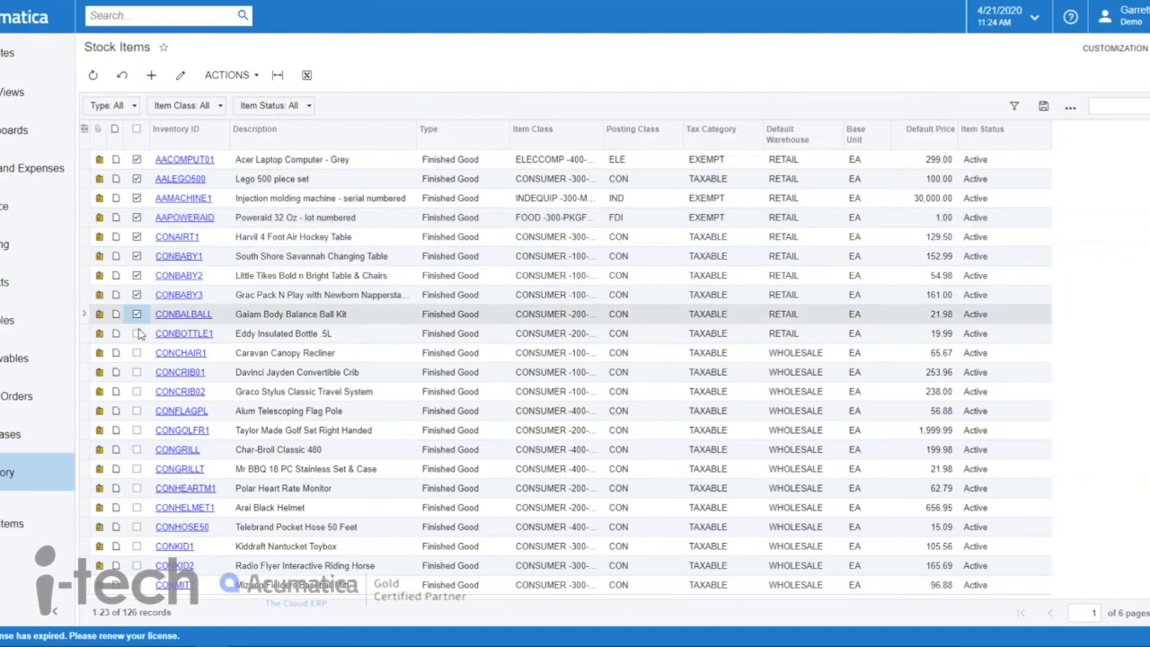
left_click(137, 333)
Mass-update the ten marked stock items, setting their Default Warehouse back to WHOLESALE.
left_click(238, 75)
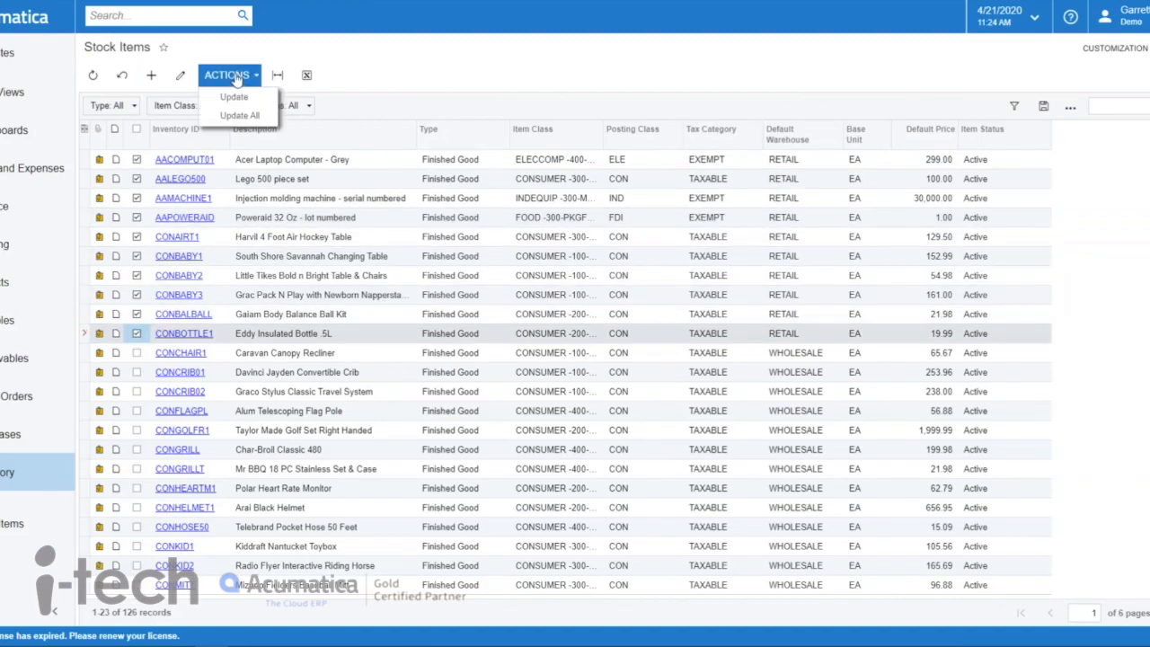
left_click(281, 110)
left_click(508, 284)
left_click(767, 283)
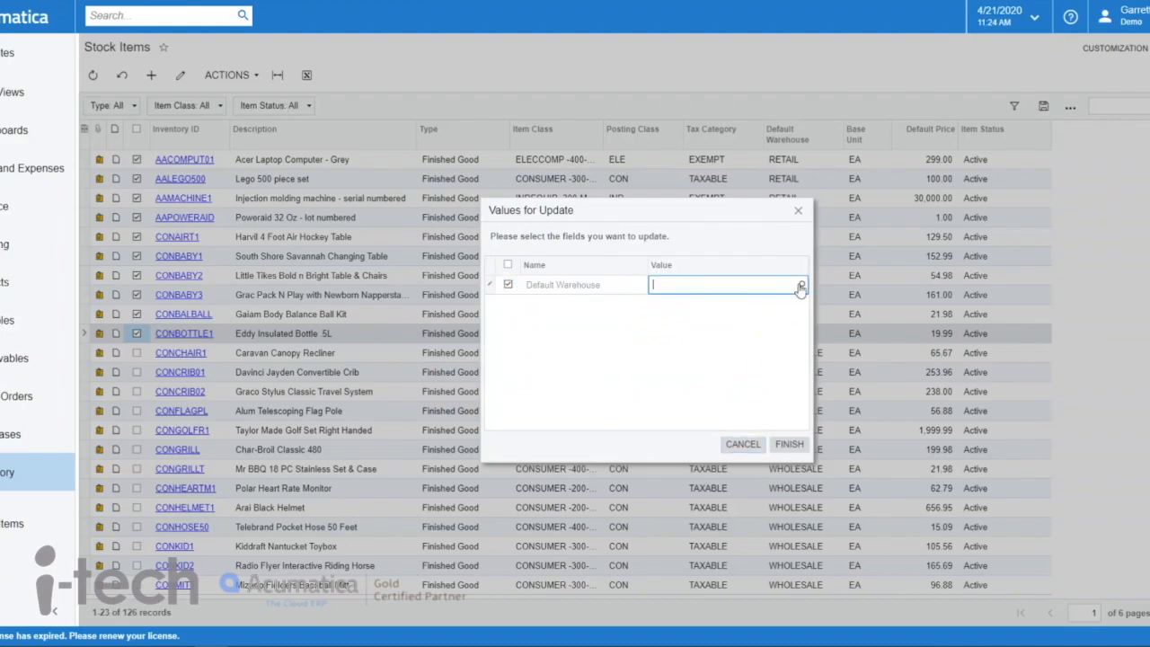
left_click(799, 284)
double_click(800, 510)
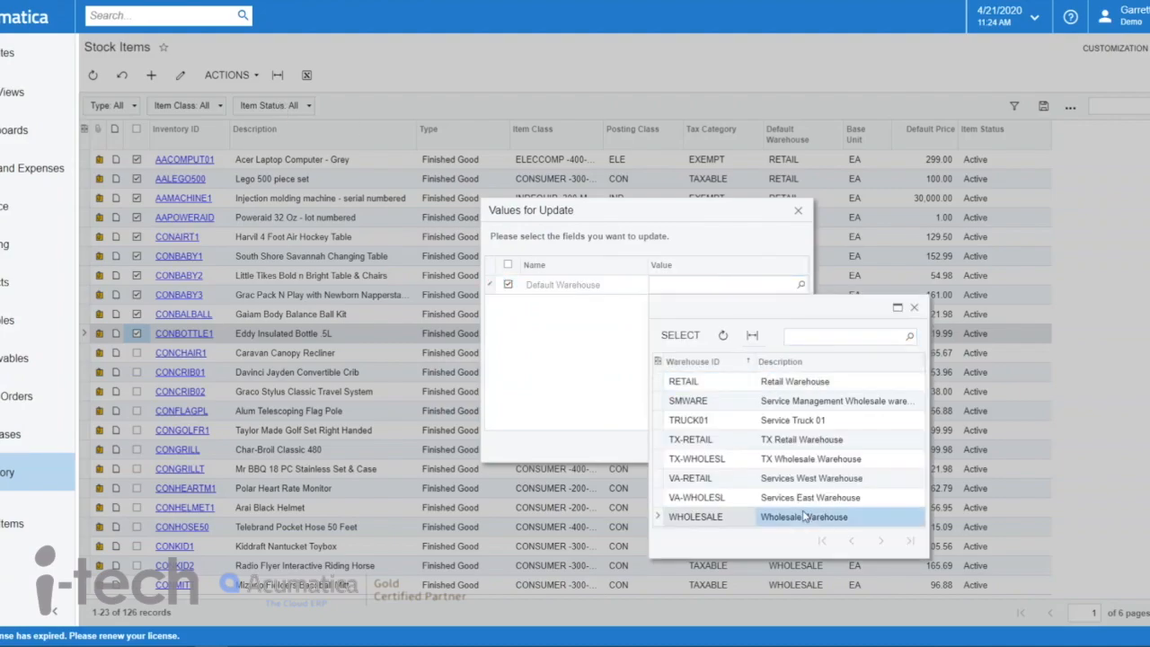
left_click(789, 444)
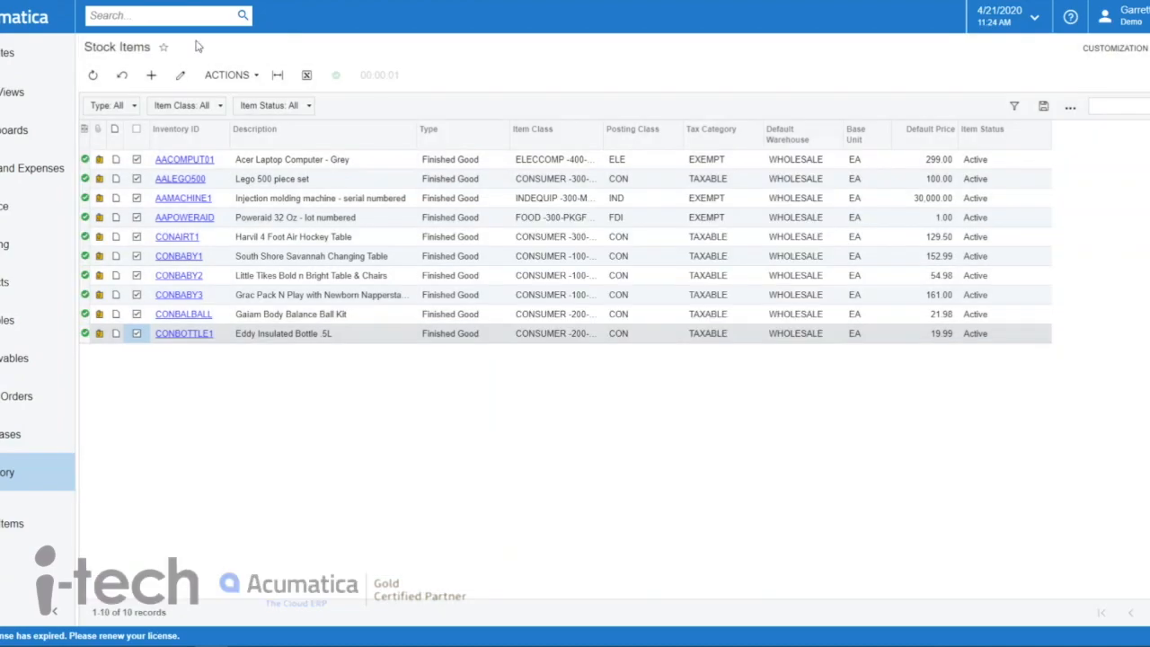